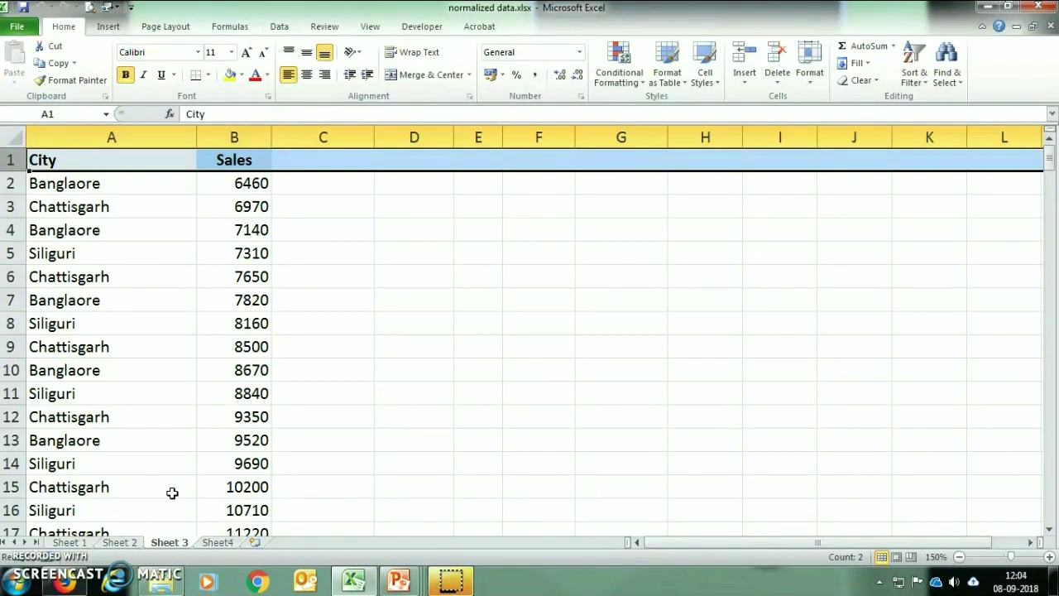
On the empty Sheet4, open the PivotTable and PivotChart Wizard with Alt+D+P
left_click(219, 542)
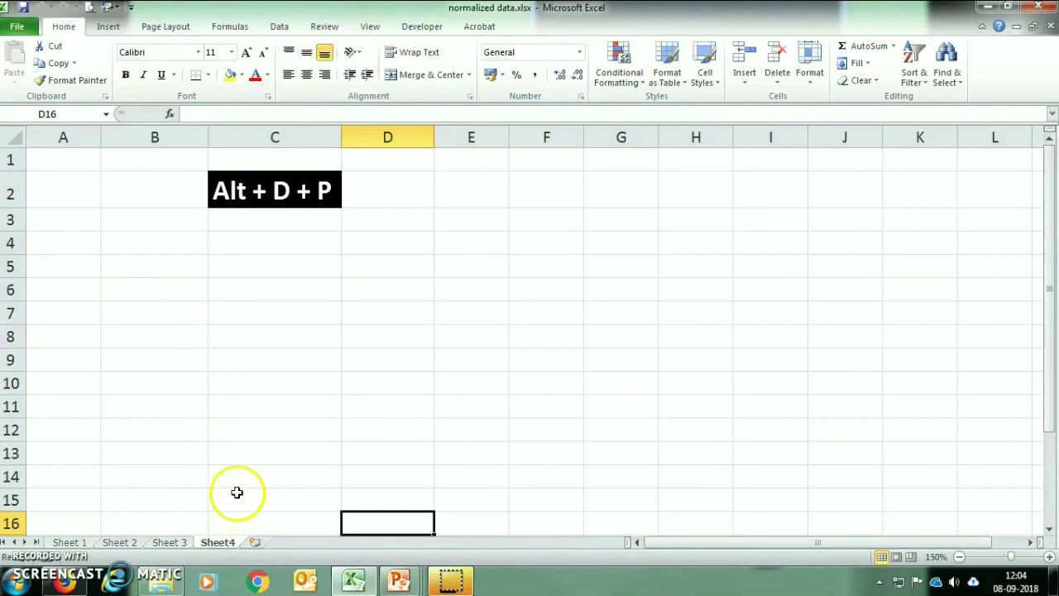
key("alt")
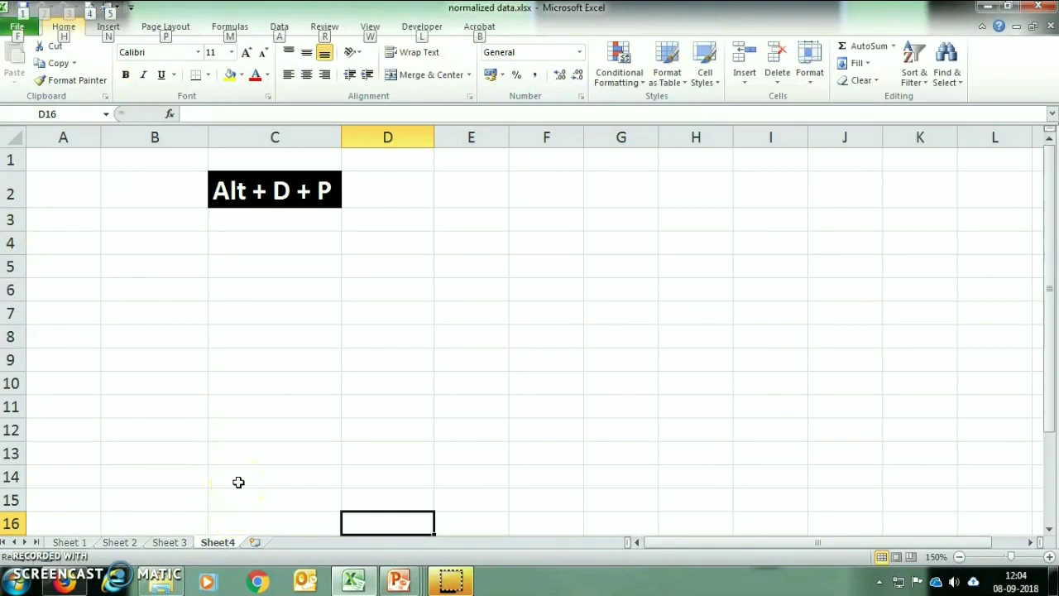
key("d")
key("p")
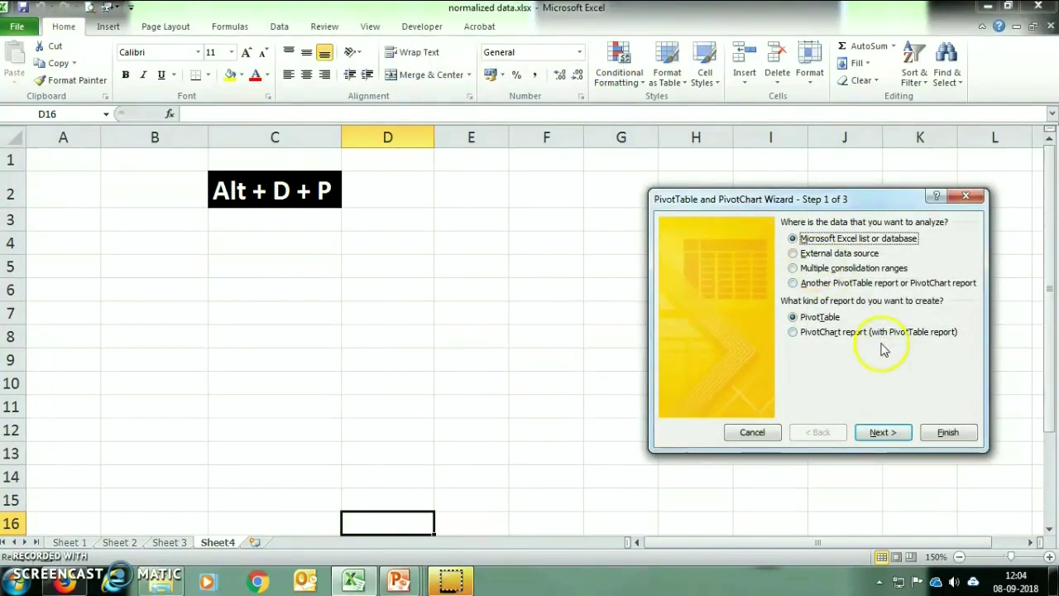
Choose Multiple consolidation ranges, a PivotTable report and a single page field to reach Step 2b
left_click(793, 268)
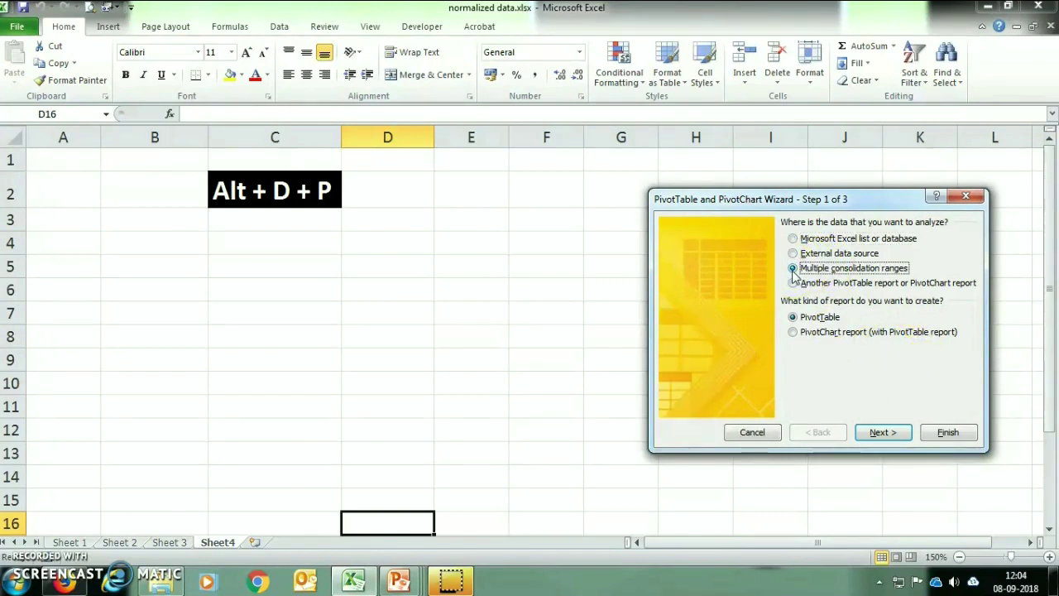
left_click(793, 320)
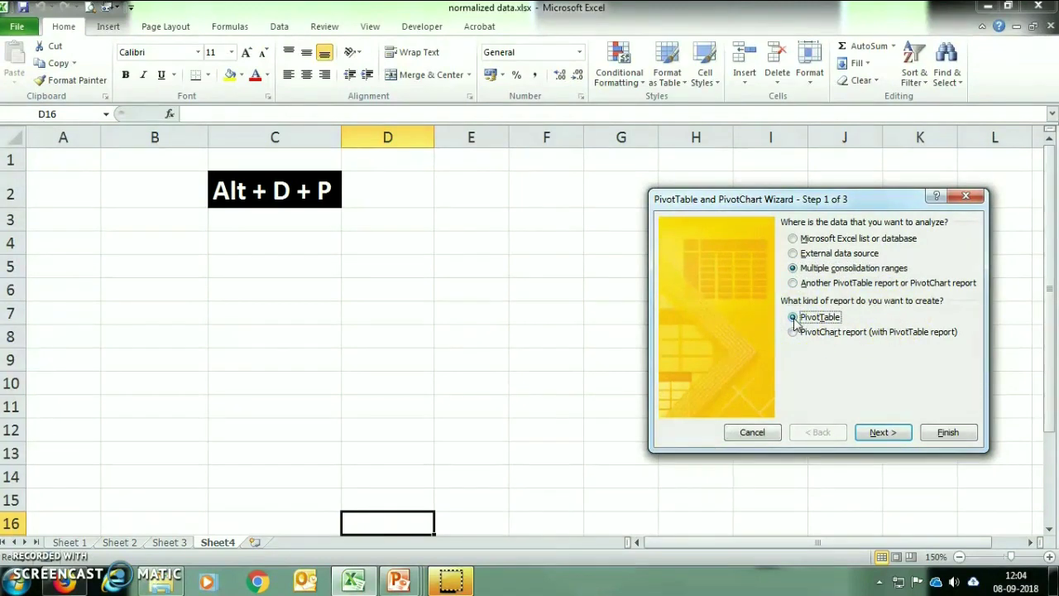
left_click(882, 432)
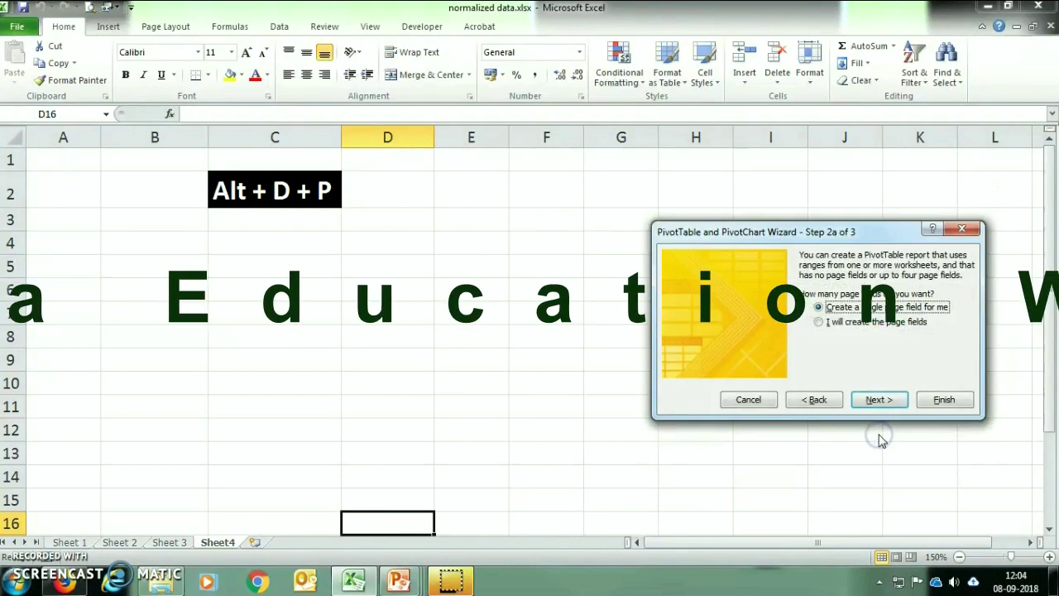
left_click(876, 402)
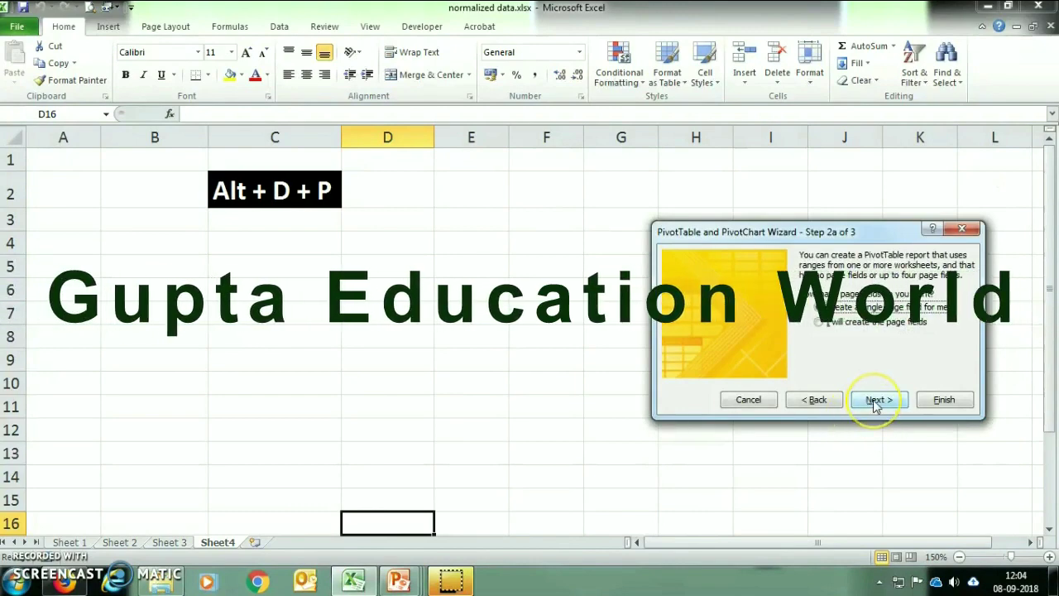
left_click(875, 402)
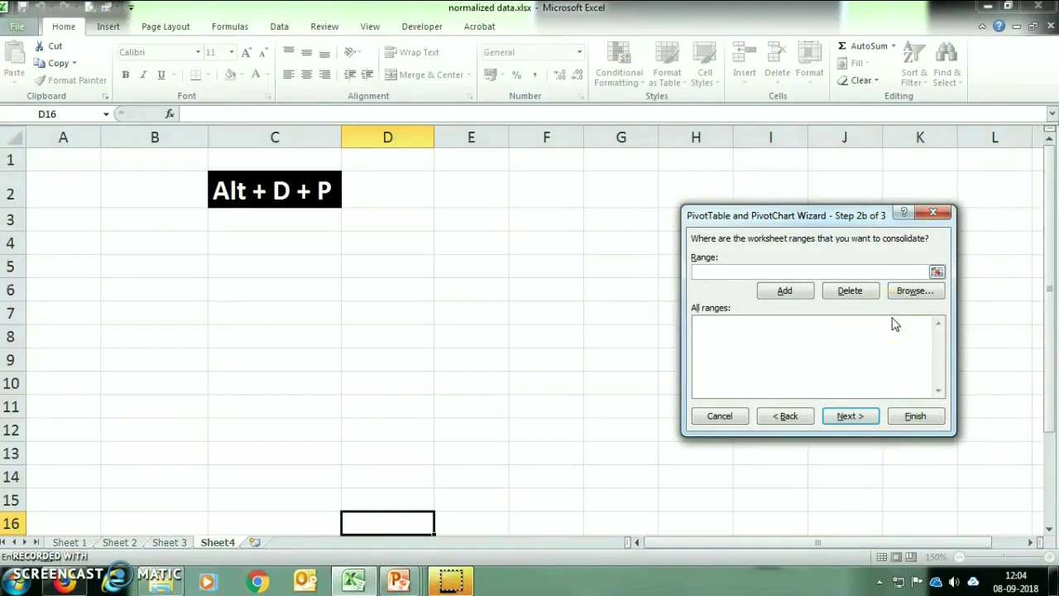
Add Sheet 1's range A1:B171 to the consolidation list
left_click(913, 270)
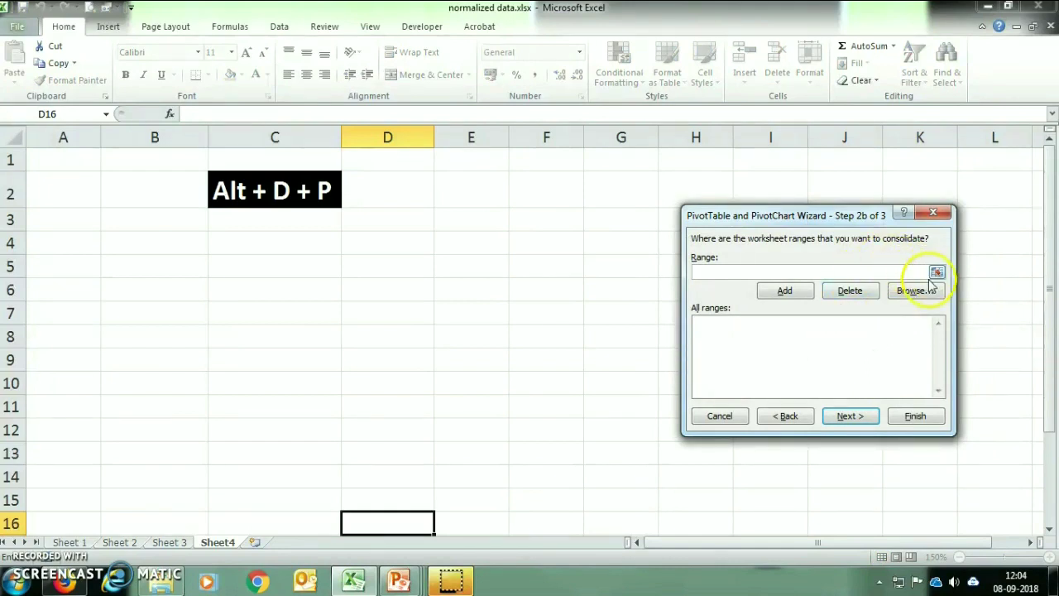
left_click(935, 273)
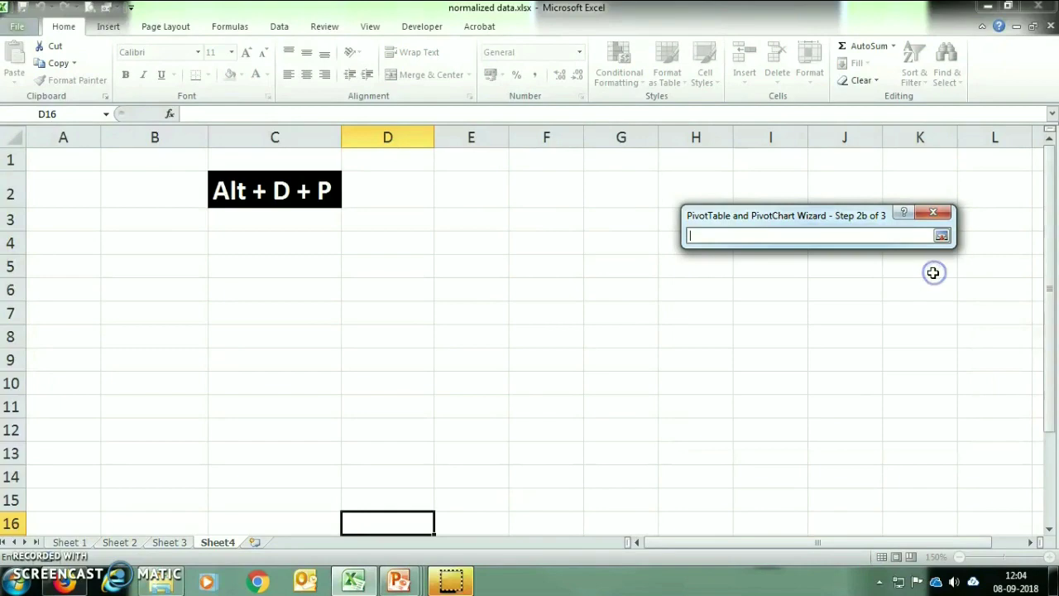
left_click(69, 541)
left_click(67, 163)
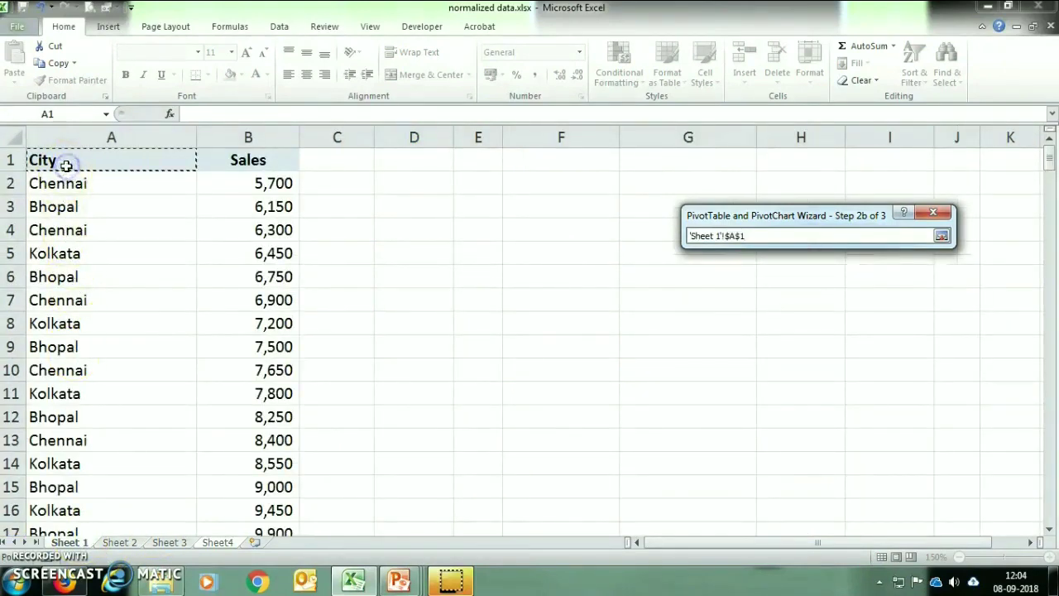
key("ctrl+shift+Right")
key("ctrl+shift+Down")
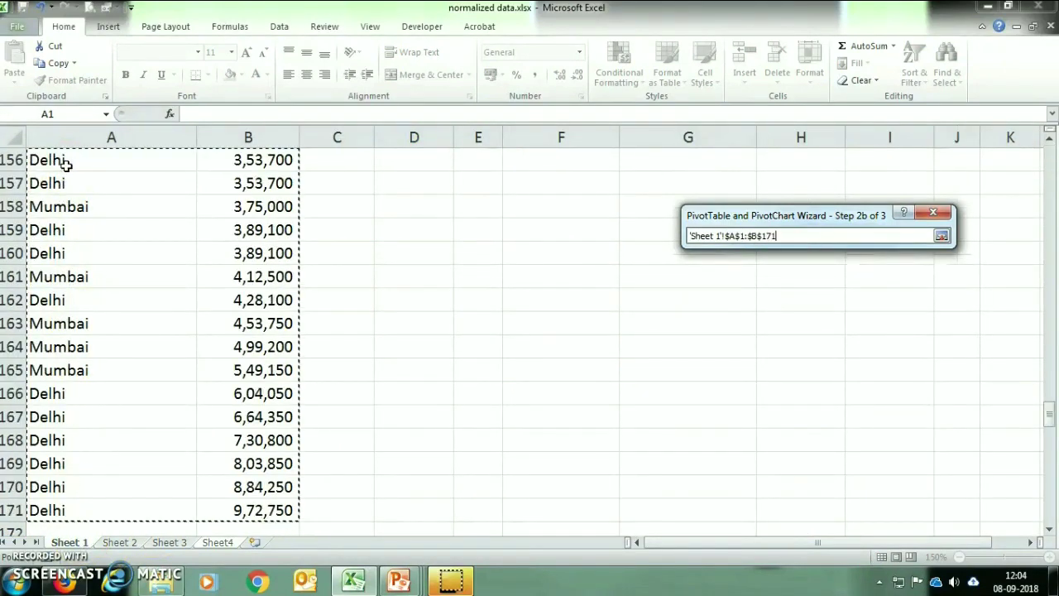
left_click(699, 211)
left_click(940, 235)
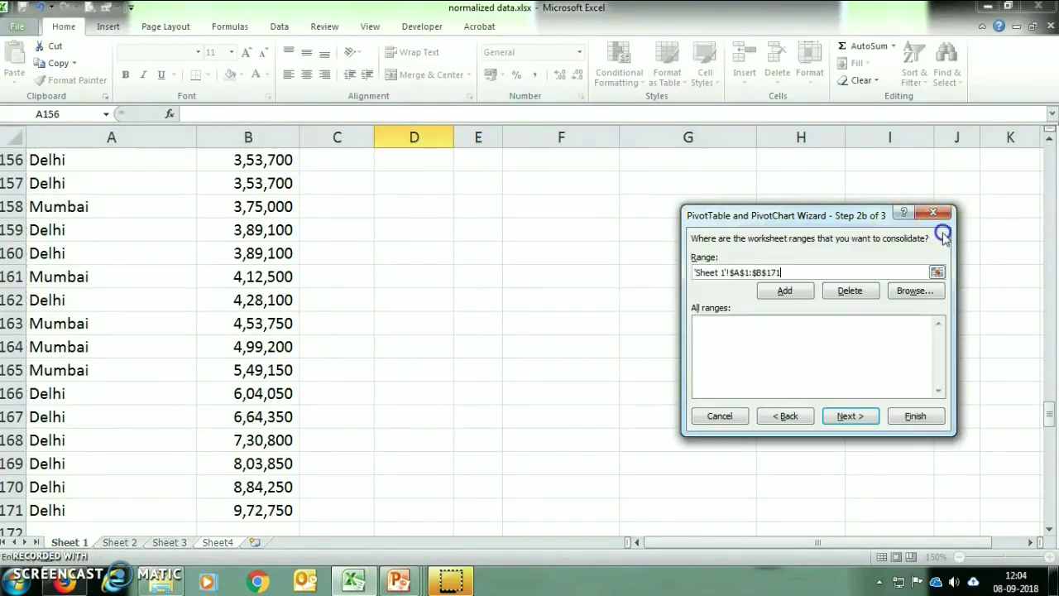
left_click(796, 302)
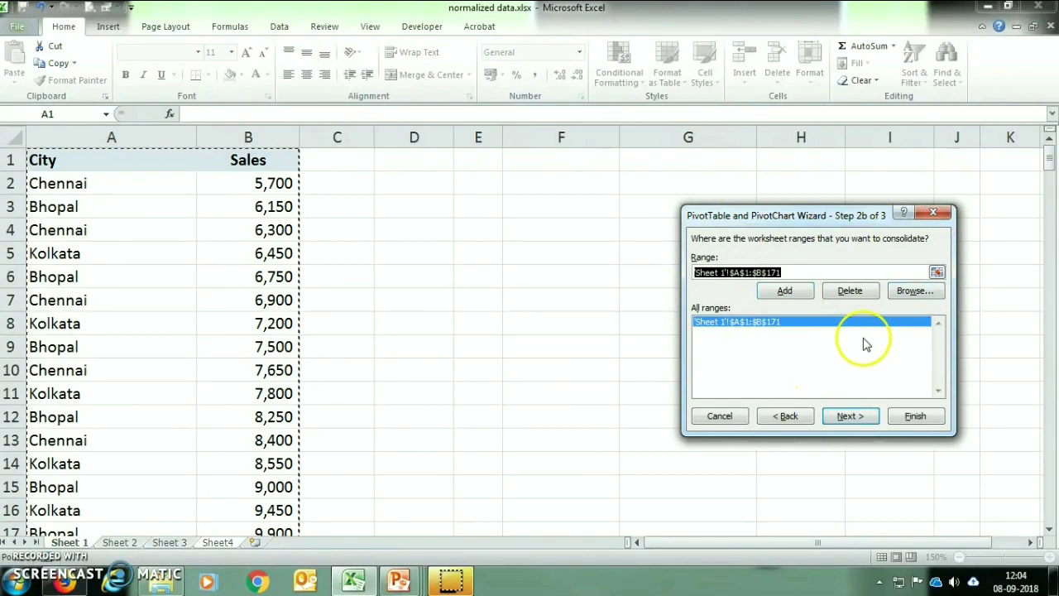
Add Sheet 2's range A1:B171 to the consolidation list
left_click(935, 272)
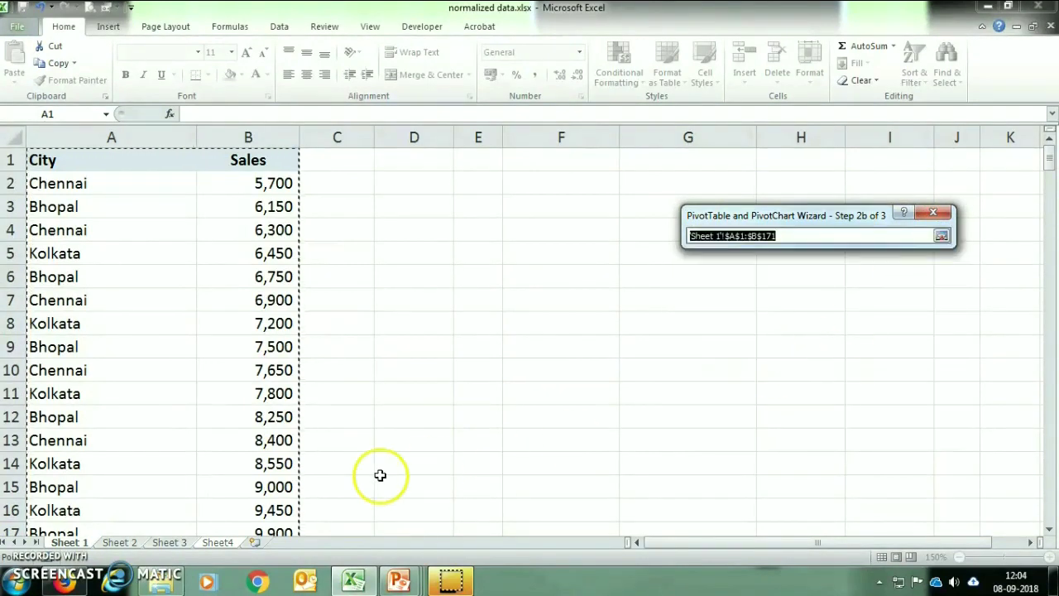
left_click(116, 541)
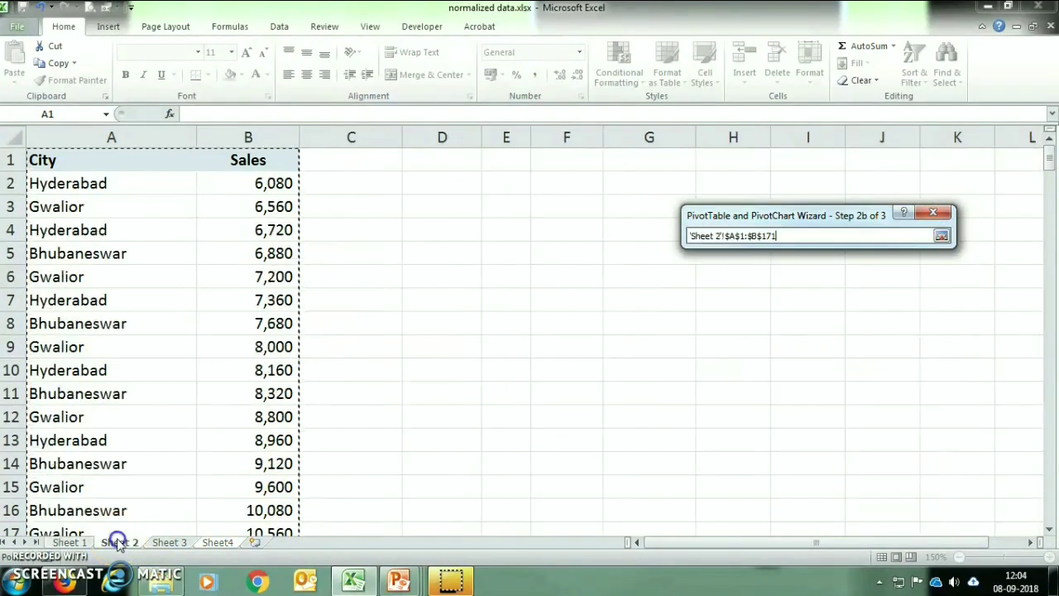
left_click(78, 164)
key("ctrl+shift+Right")
key("ctrl+shift+Down")
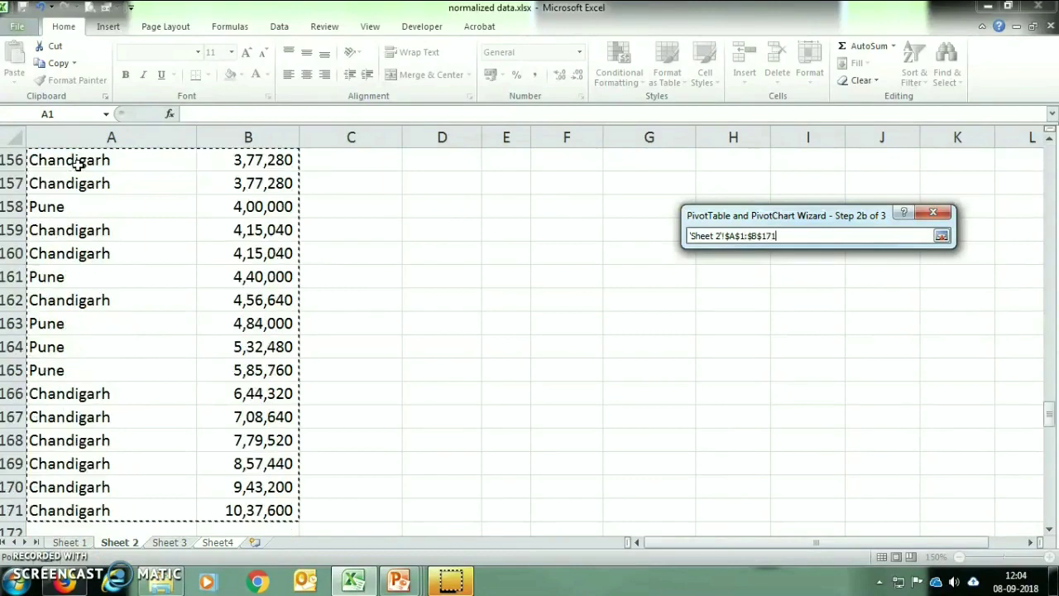
left_click(942, 237)
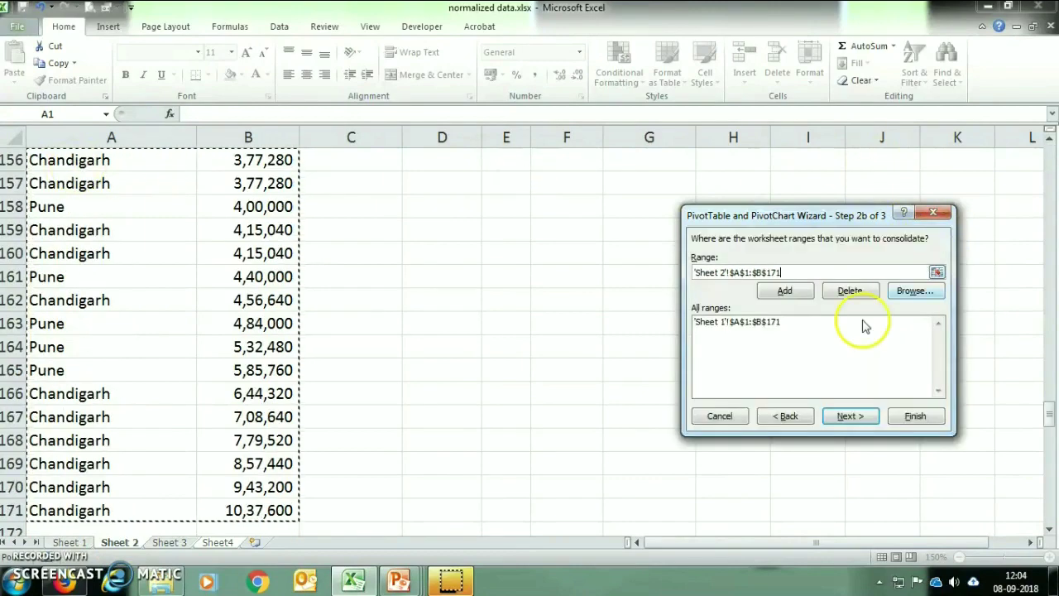
left_click(784, 292)
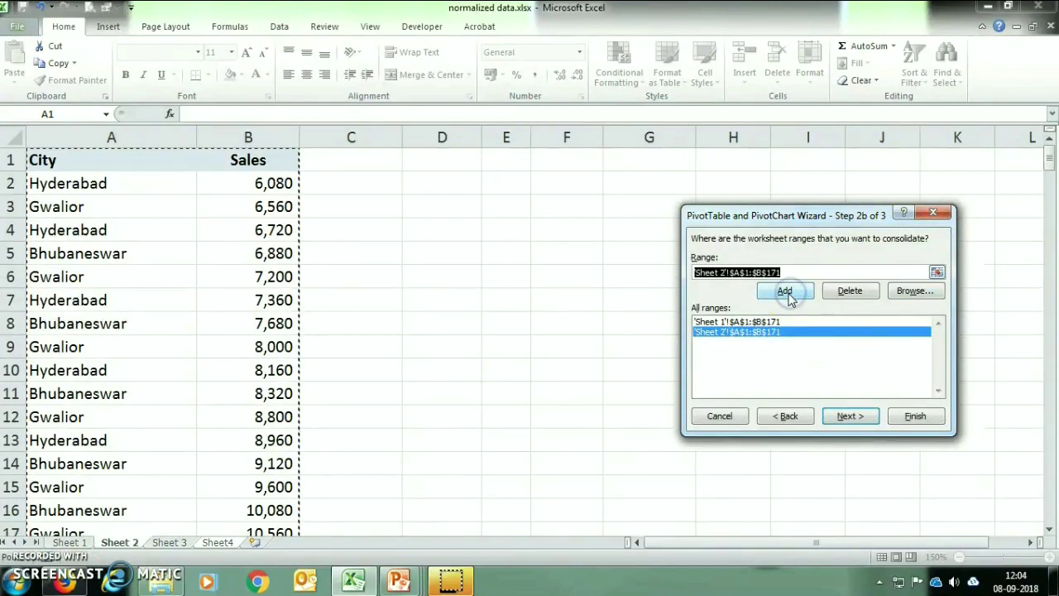
Add Sheet 3's range A1:B171 to the consolidation list
left_click(935, 272)
left_click(168, 542)
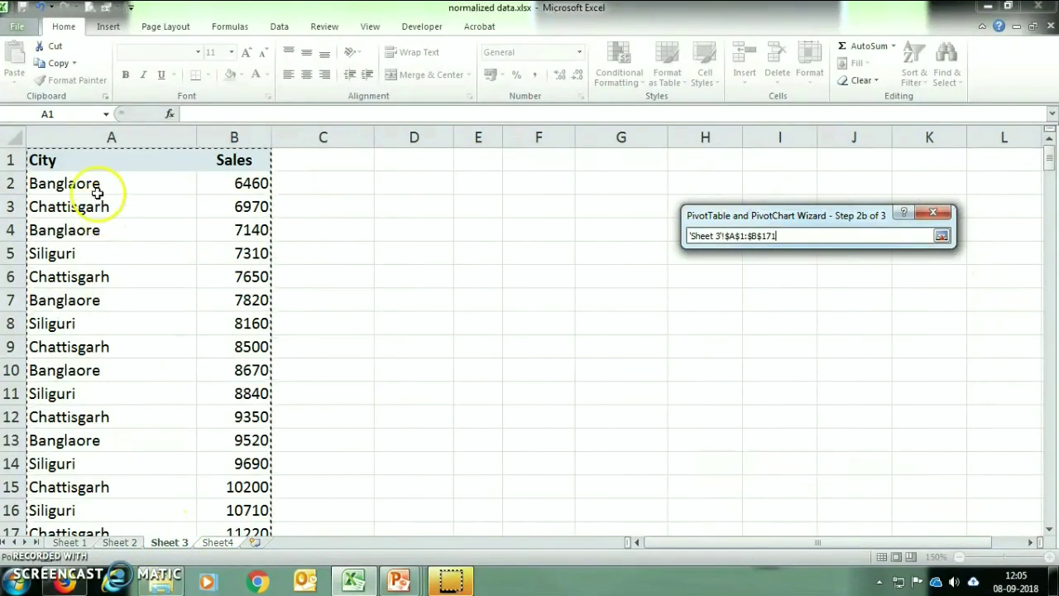
left_click(84, 161)
key("ctrl+shift+Right")
key("ctrl+shift+Down")
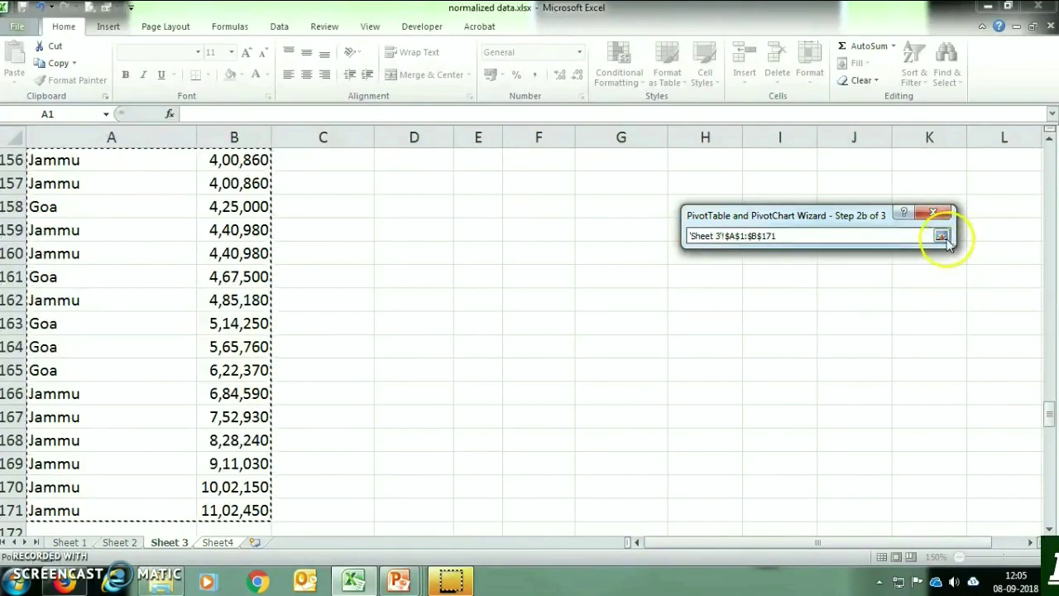
left_click(941, 236)
left_click(786, 292)
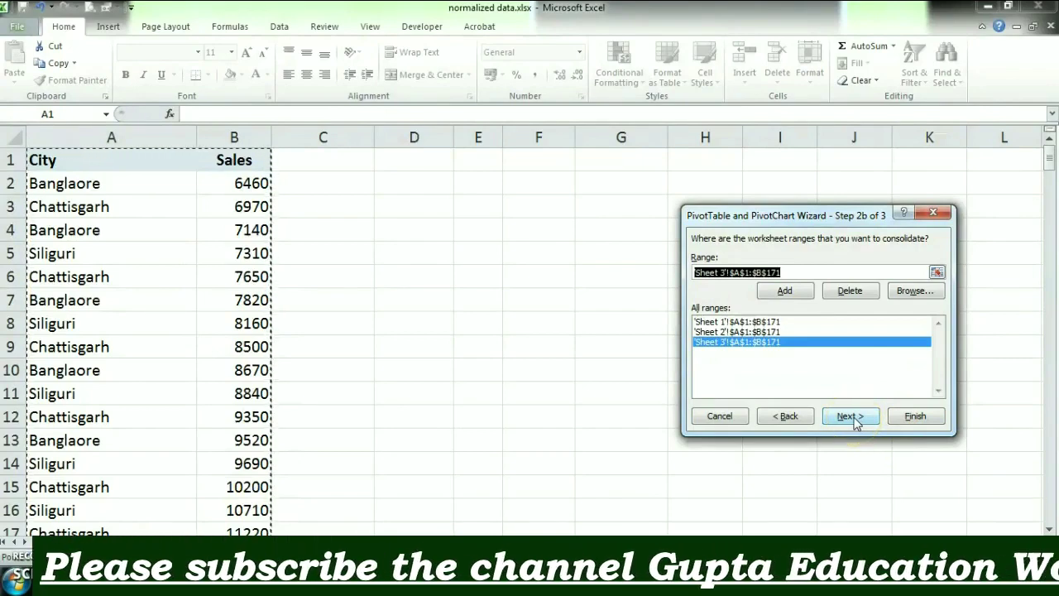
Place the pivot table on the existing worksheet at Sheet4!$A$4 and finish the wizard
left_click(852, 417)
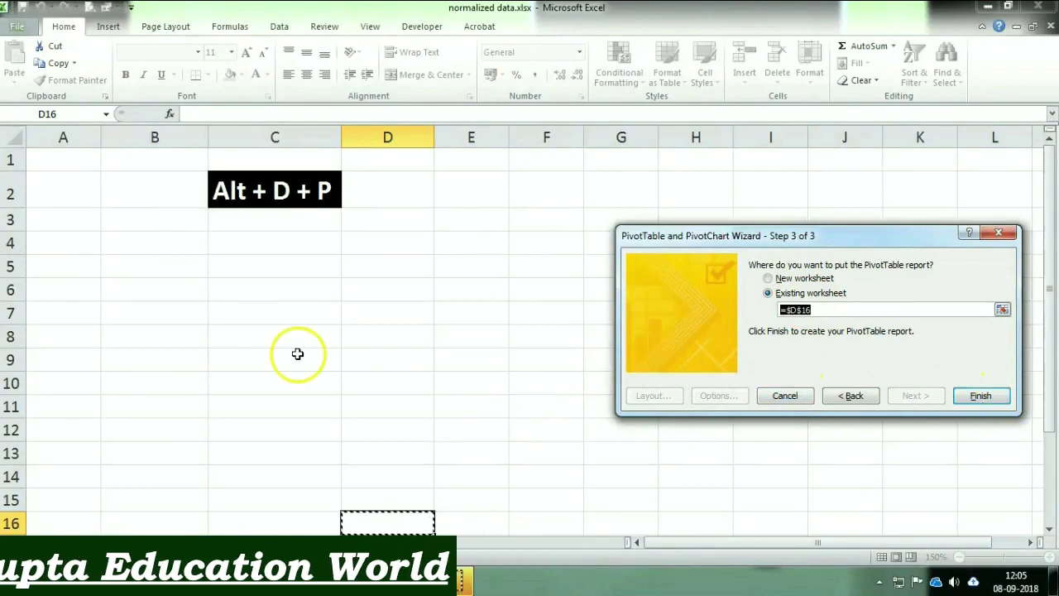
left_click(43, 240)
left_click(974, 395)
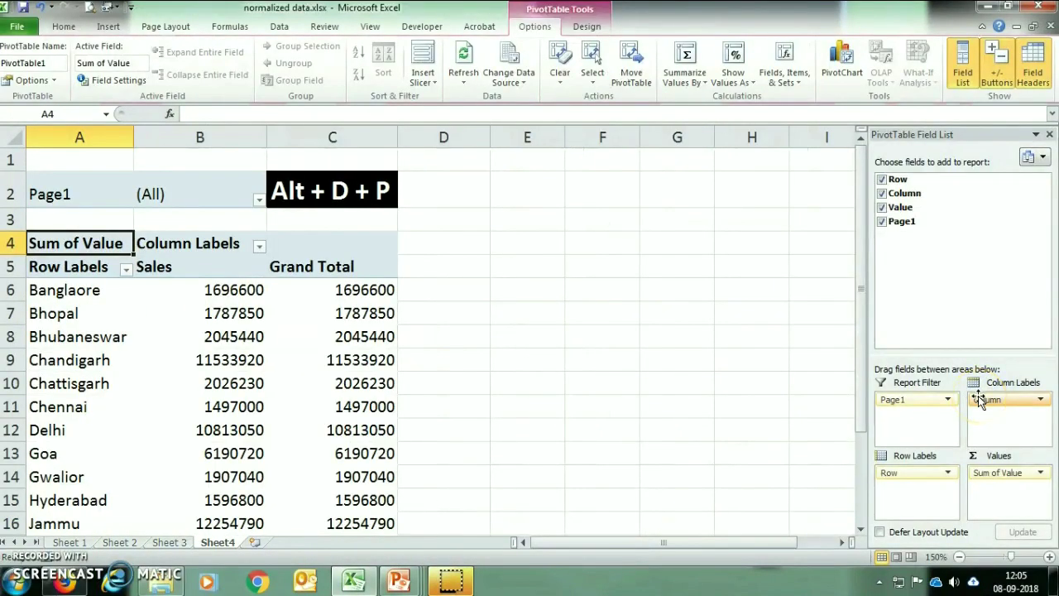
Move the PivotTable field pane aside and scroll through the consolidated city sales totals
left_click(951, 438)
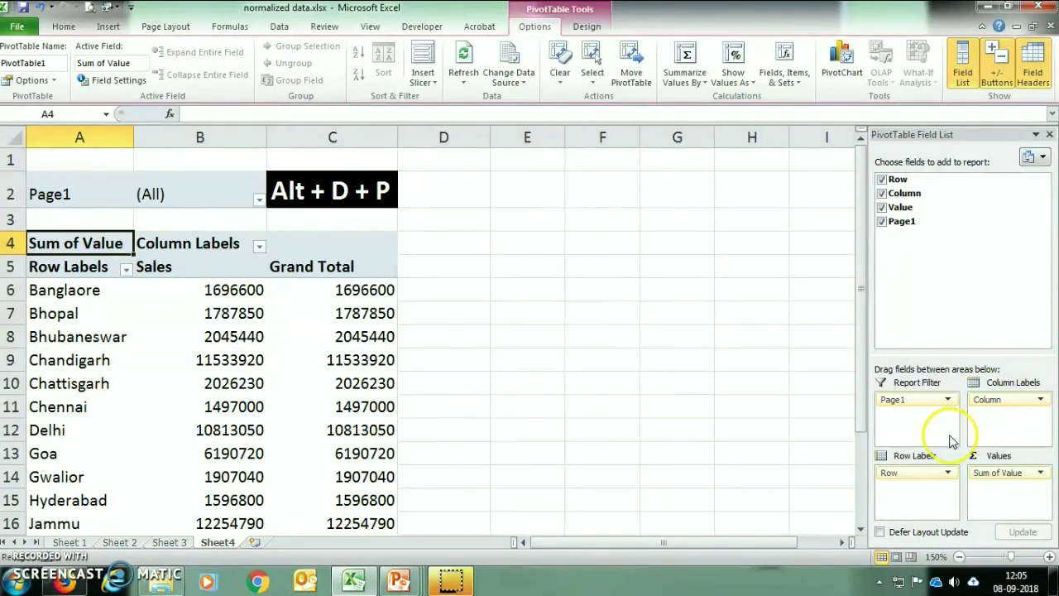
left_click_drag(889, 472, 539, 434)
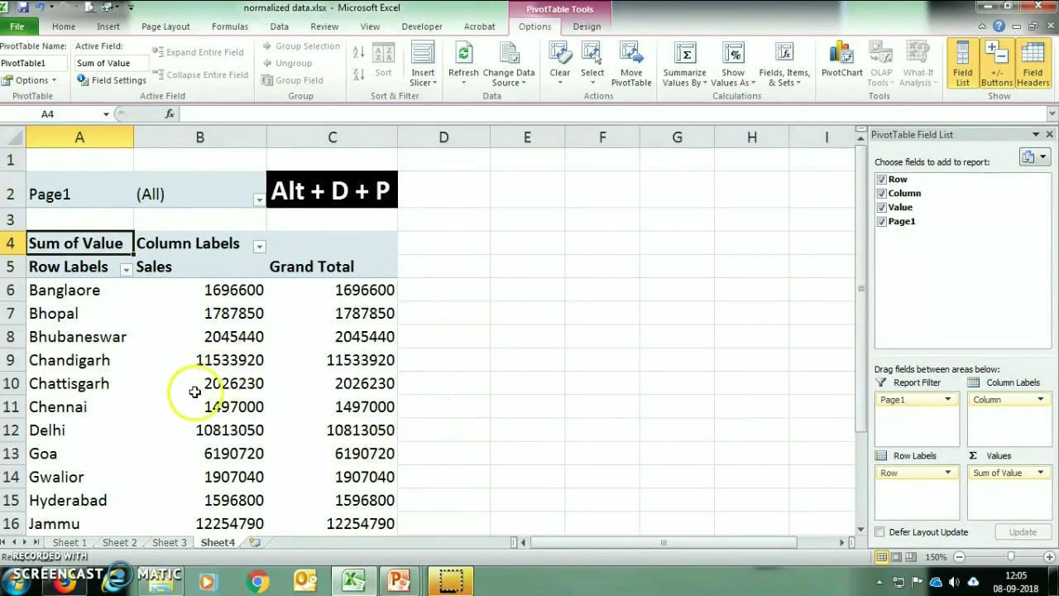
scroll(157, 414, "down", 5)
scroll(146, 421, "up", 4)
scroll(147, 421, "up", 1)
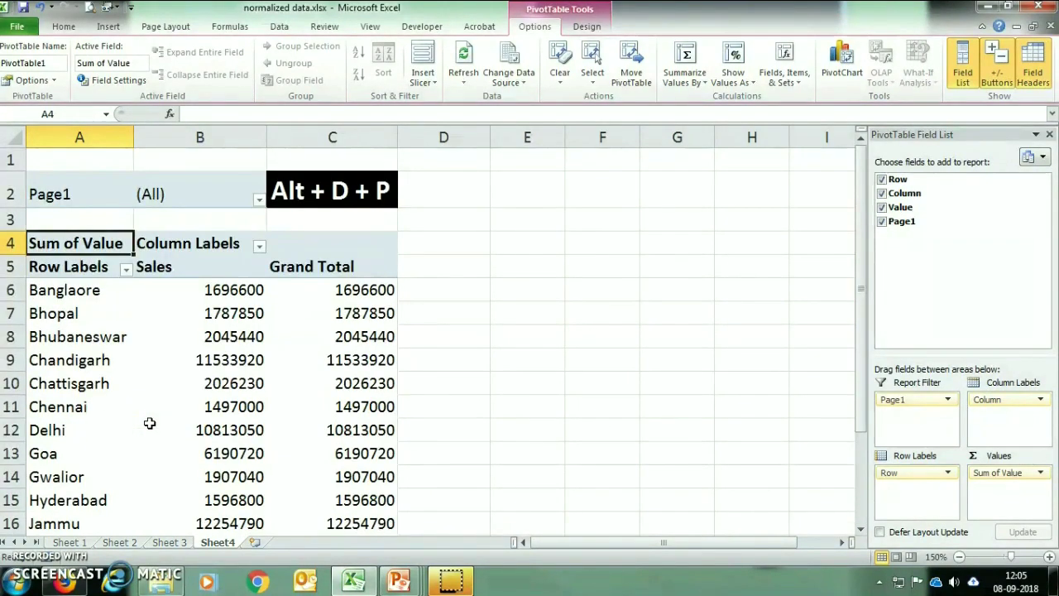
mouse_move(149, 423)
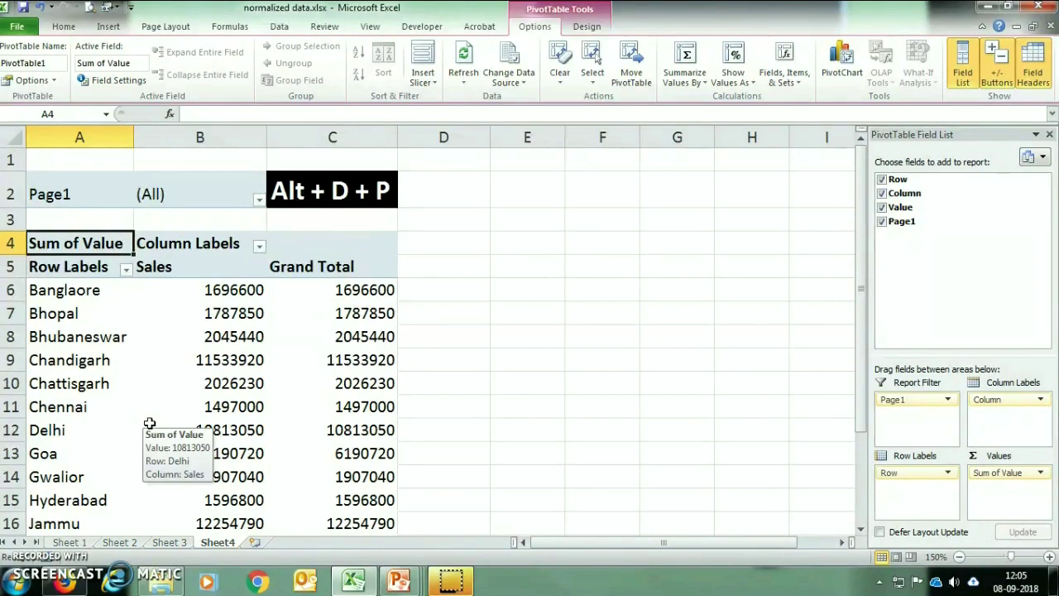
left_click(170, 431)
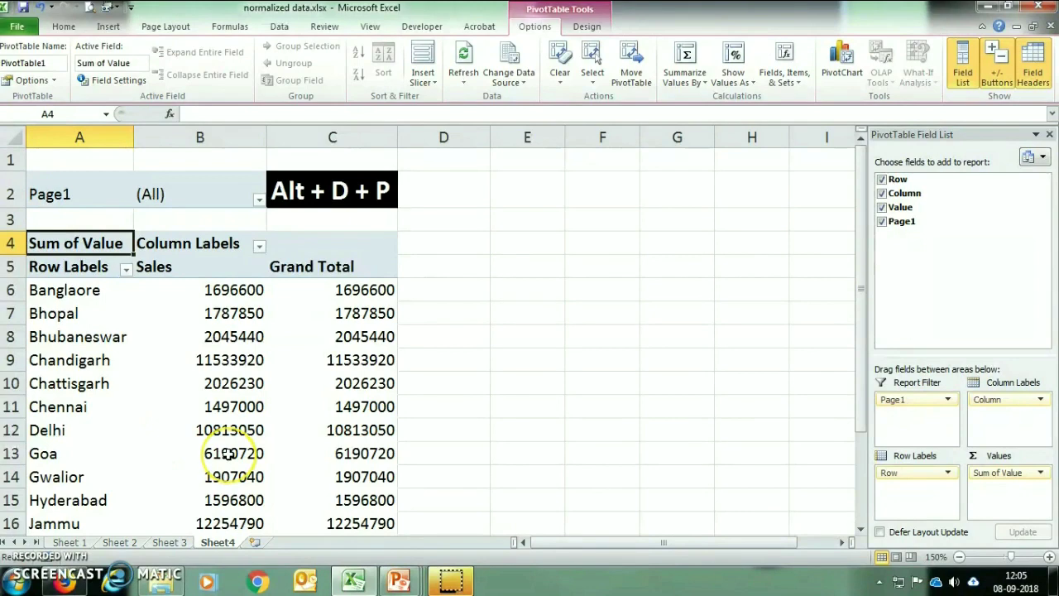